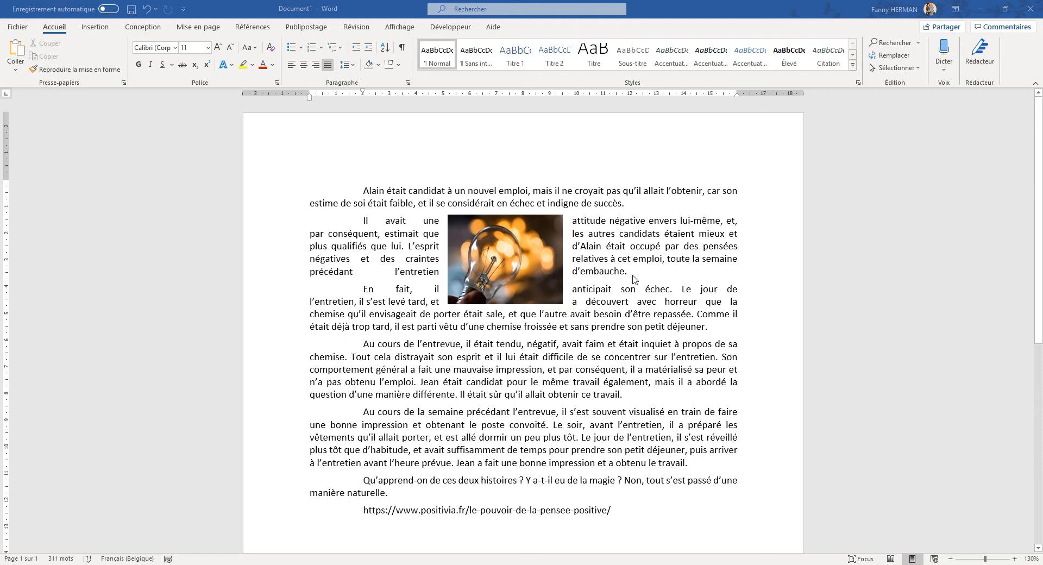
- Start background removal on the light bulb picture and mark the bulb's base, fingertips and upper glass as areas to keep
{"action": "left_click", "coordinate": [505, 260]}
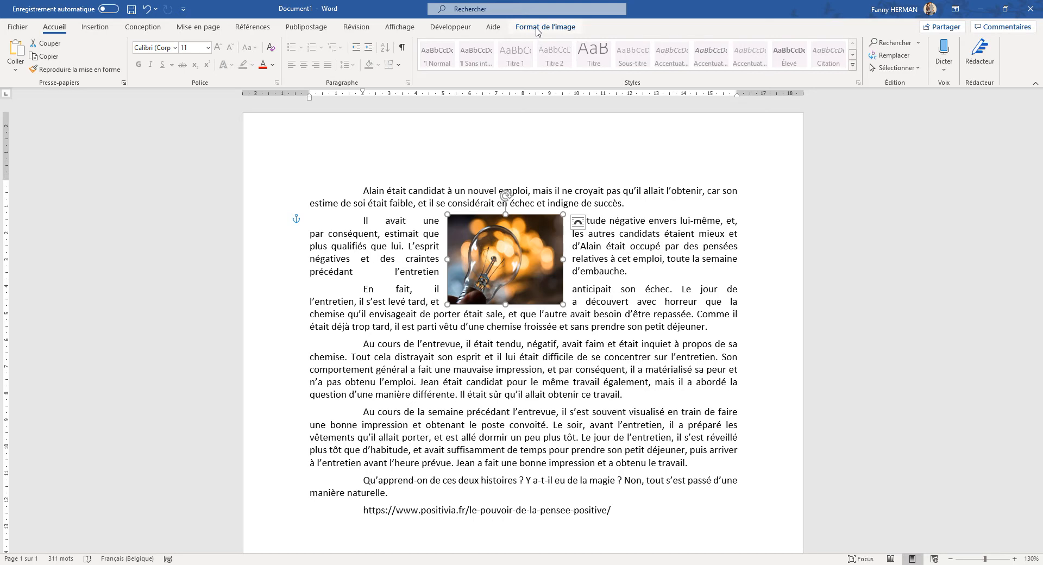
{"action": "left_click", "coordinate": [536, 30]}
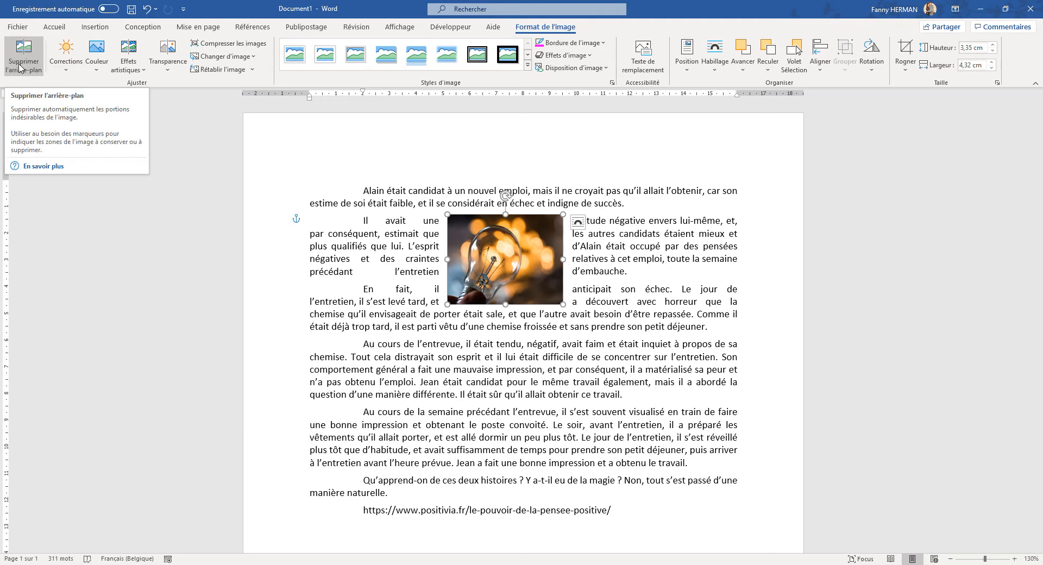
{"action": "left_click", "coordinate": [19, 67]}
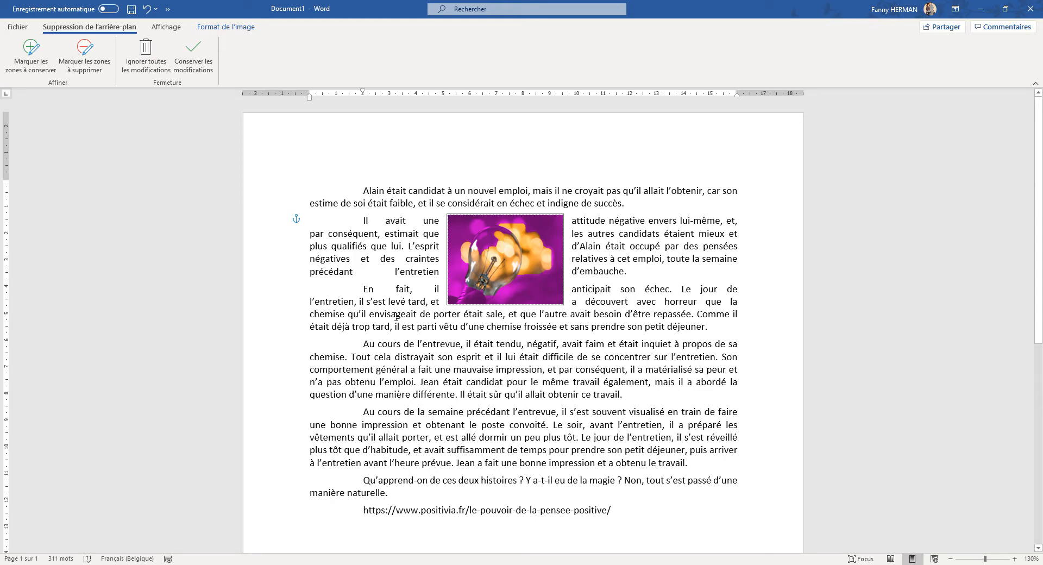
{"action": "left_click", "coordinate": [542, 367]}
{"action": "scroll", "coordinate": [542, 367], "scroll_direction": "up", "scroll_amount": 7, "text": "ctrl"}
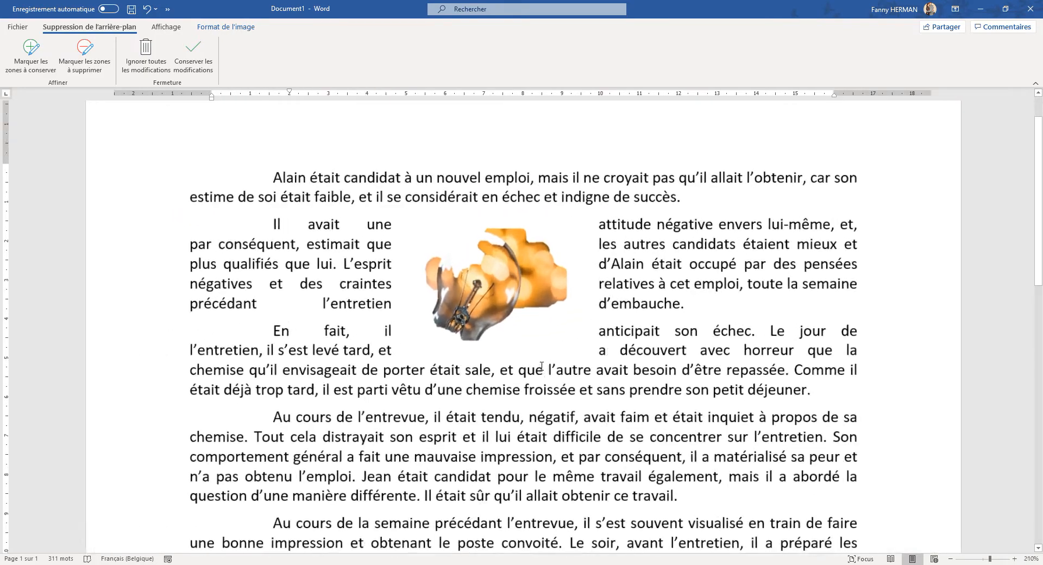
{"action": "scroll", "coordinate": [542, 367], "scroll_direction": "up", "scroll_amount": 4, "text": "ctrl"}
{"action": "left_click", "coordinate": [541, 366]}
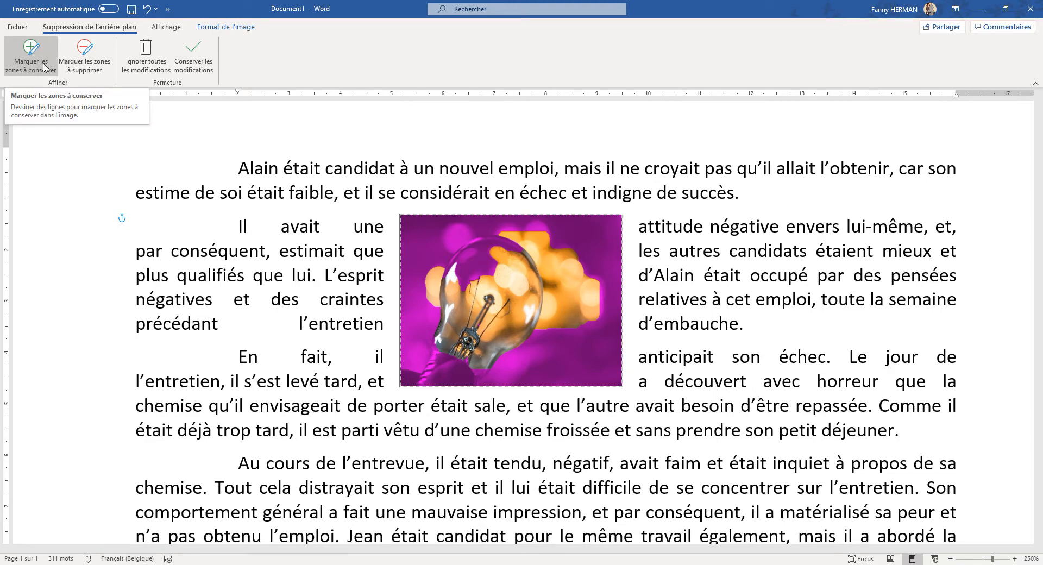
{"action": "left_click", "coordinate": [111, 59]}
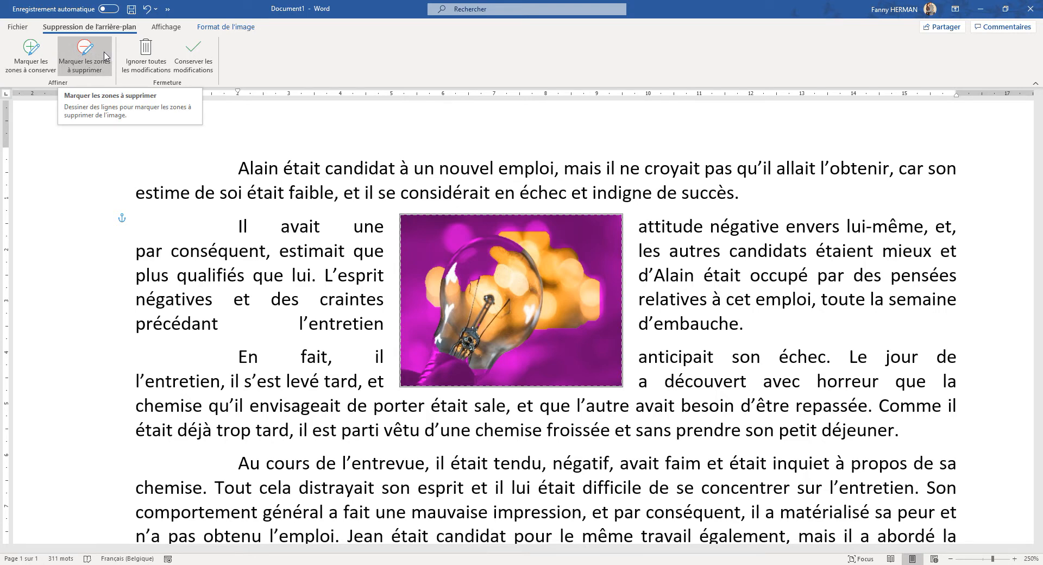
{"action": "left_click", "coordinate": [28, 63]}
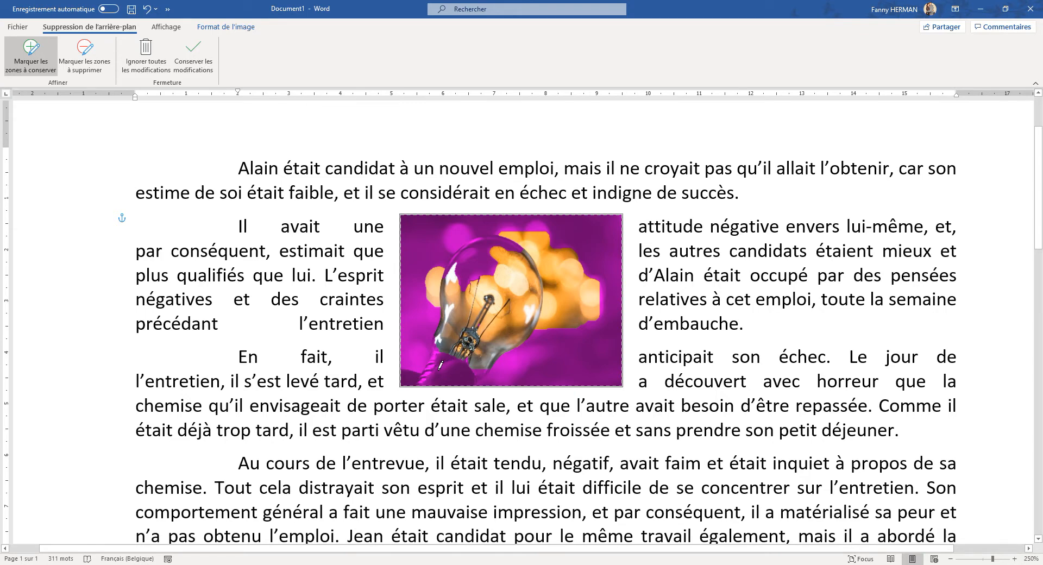
{"action": "left_click_drag", "start_coordinate": [433, 352], "coordinate": [466, 374]}
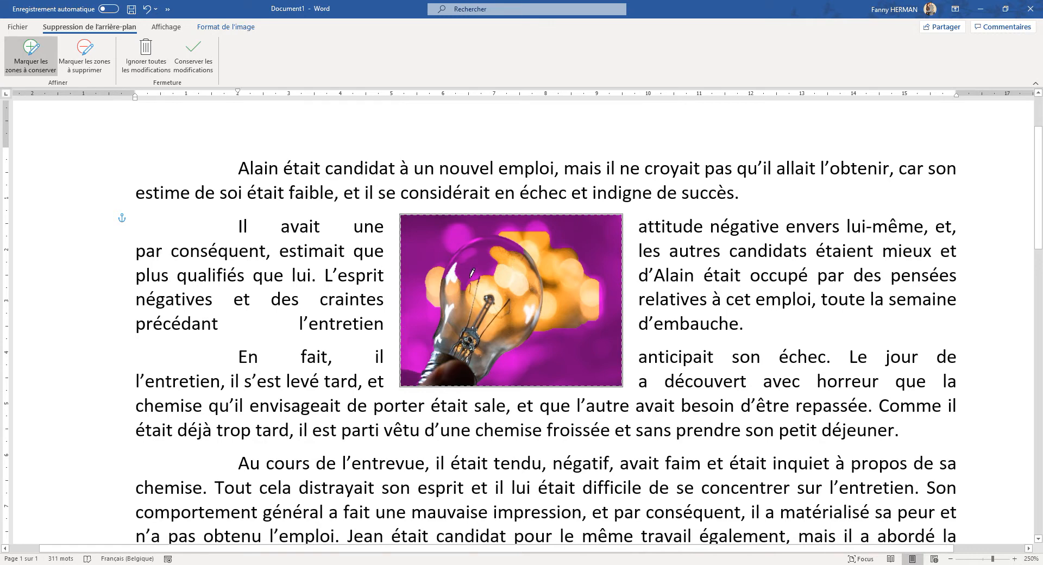
{"action": "mouse_move", "coordinate": [455, 266]}
{"action": "left_mouse_down"}
{"action": "mouse_move", "coordinate": [481, 248]}
{"action": "mouse_move", "coordinate": [505, 255]}
{"action": "mouse_move", "coordinate": [472, 291]}
{"action": "mouse_move", "coordinate": [457, 264]}
{"action": "mouse_move", "coordinate": [493, 264]}
{"action": "left_mouse_up"}
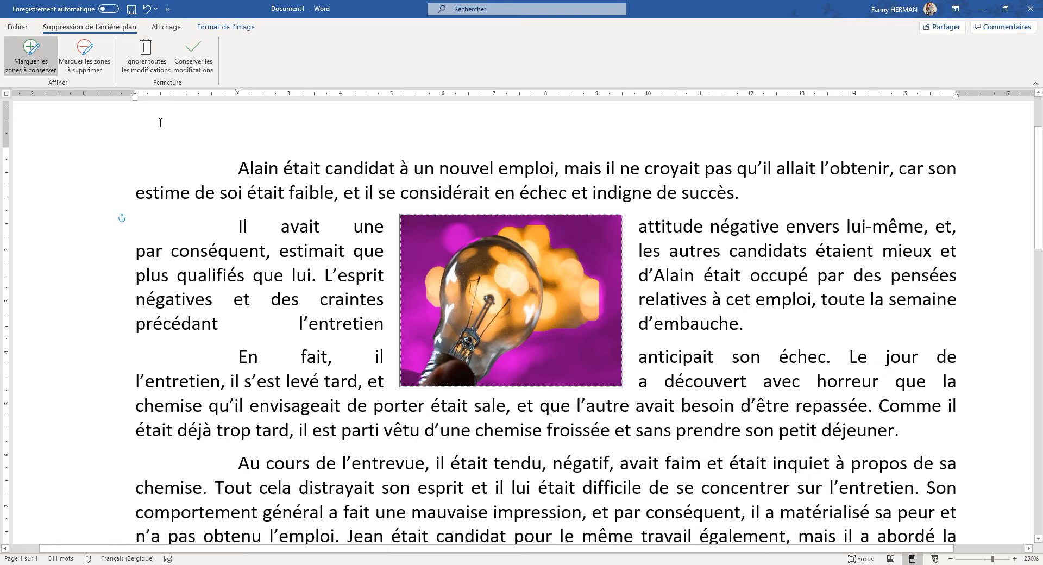
- Mark the remaining orange background spots around the bulb as areas to remove and keep the background removal changes
{"action": "left_click", "coordinate": [91, 69]}
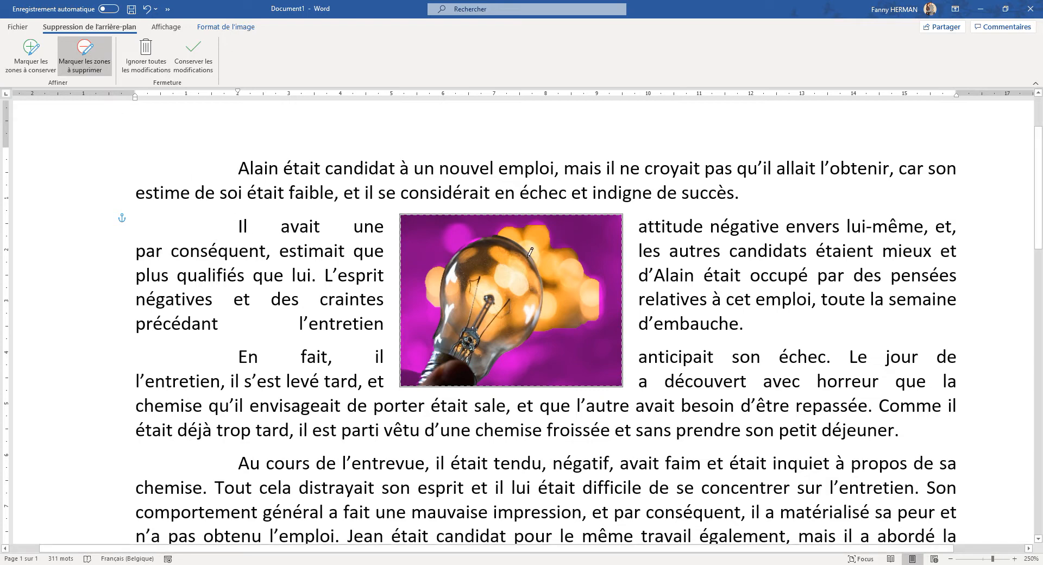
{"action": "left_click_drag", "start_coordinate": [556, 243], "coordinate": [584, 327]}
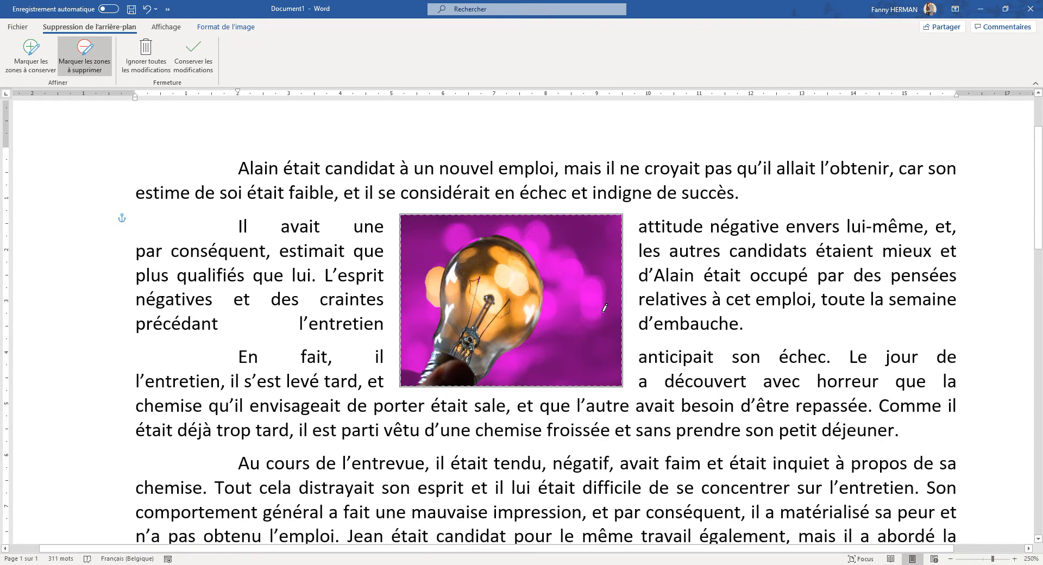
{"action": "left_click", "coordinate": [434, 277]}
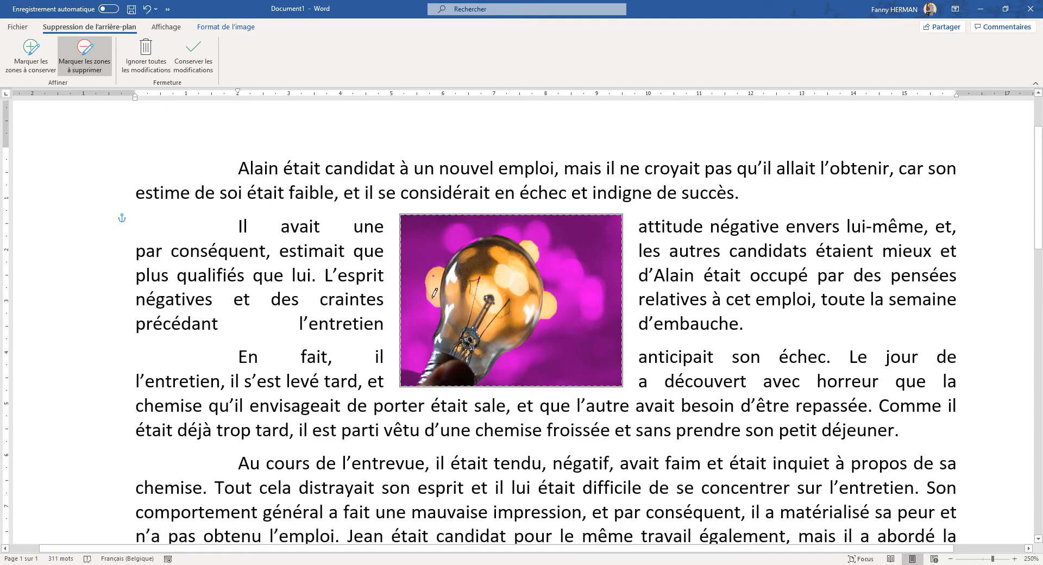
{"action": "left_click_drag", "start_coordinate": [436, 262], "coordinate": [440, 300]}
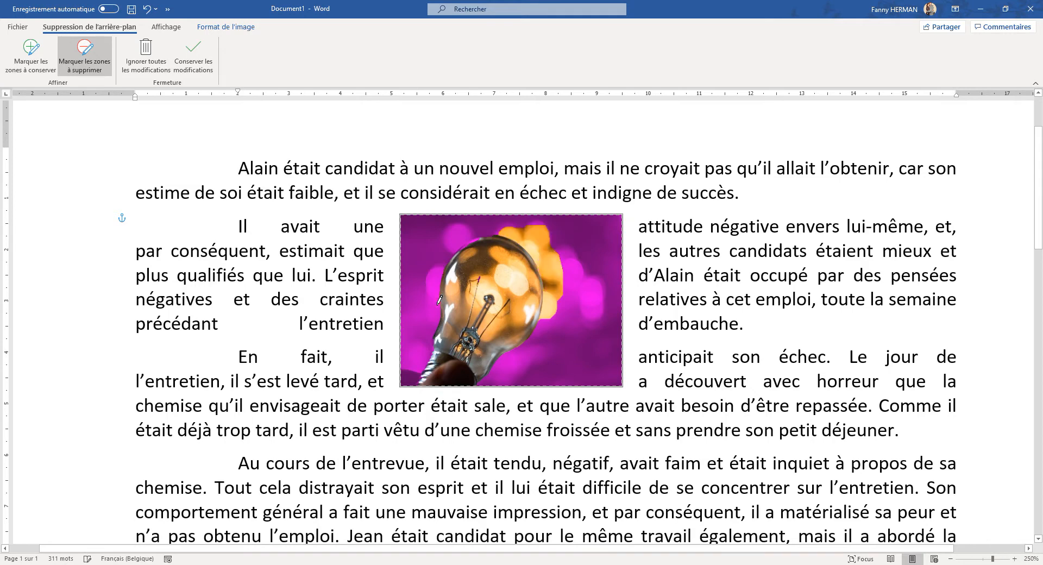
{"action": "mouse_move", "coordinate": [501, 227]}
{"action": "left_mouse_down"}
{"action": "mouse_move", "coordinate": [539, 249]}
{"action": "mouse_move", "coordinate": [554, 282]}
{"action": "left_mouse_up"}
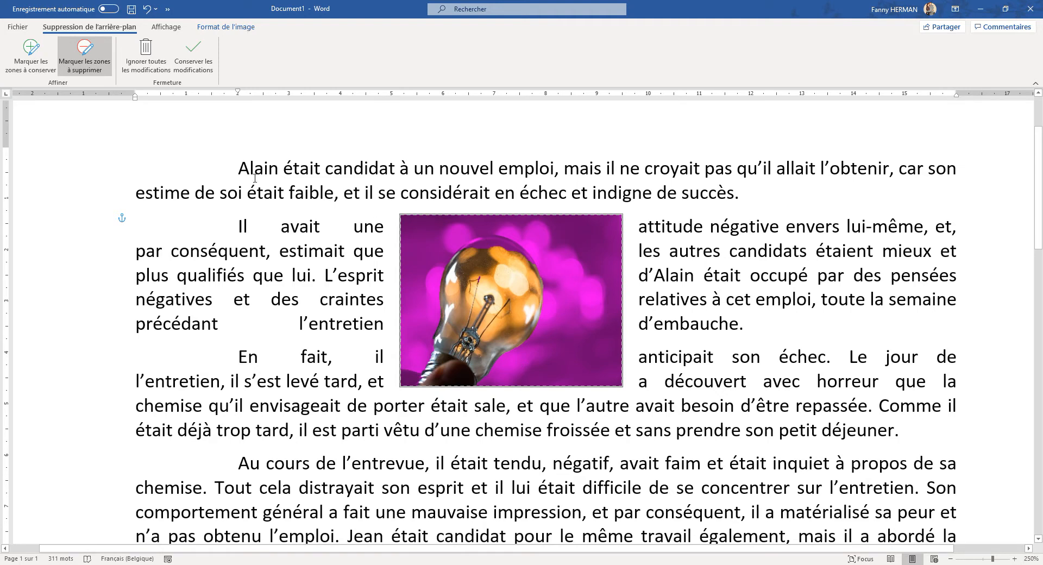
{"action": "left_click", "coordinate": [191, 56]}
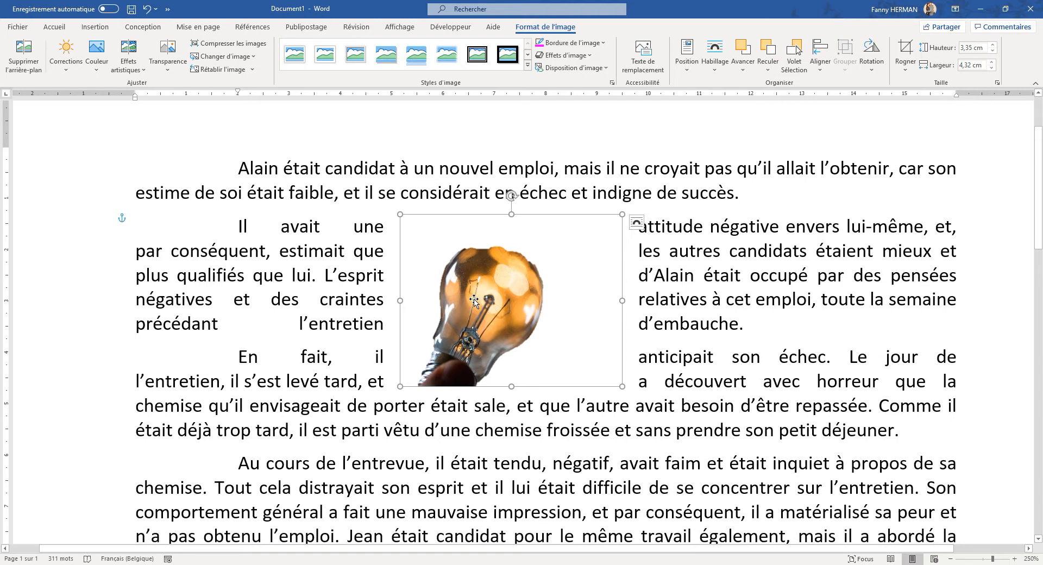
- Set the bulb picture's text wrapping to tight so the text follows the bulb's outline
{"action": "left_click", "coordinate": [640, 224]}
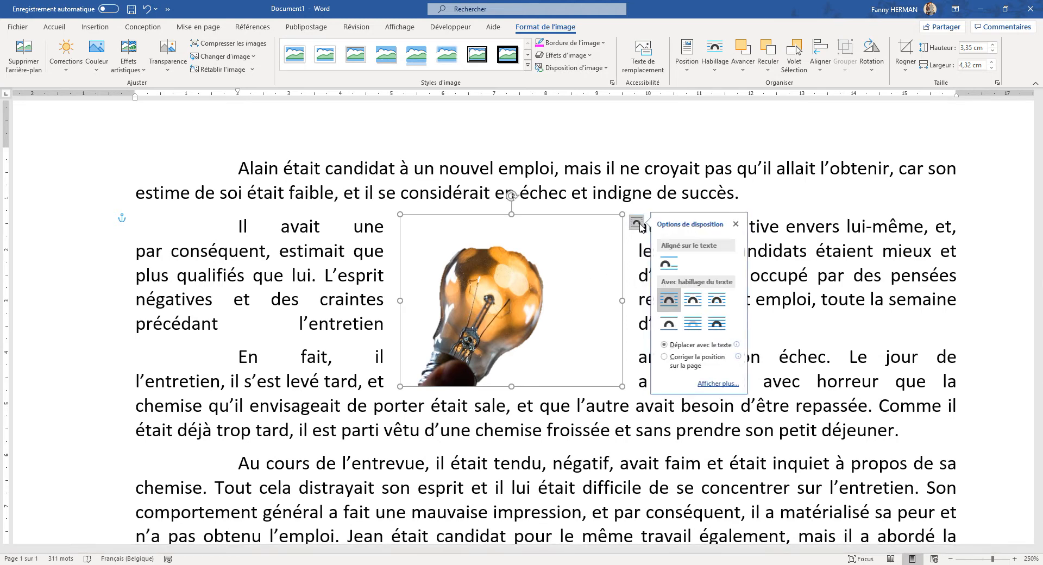
{"action": "left_click", "coordinate": [693, 299]}
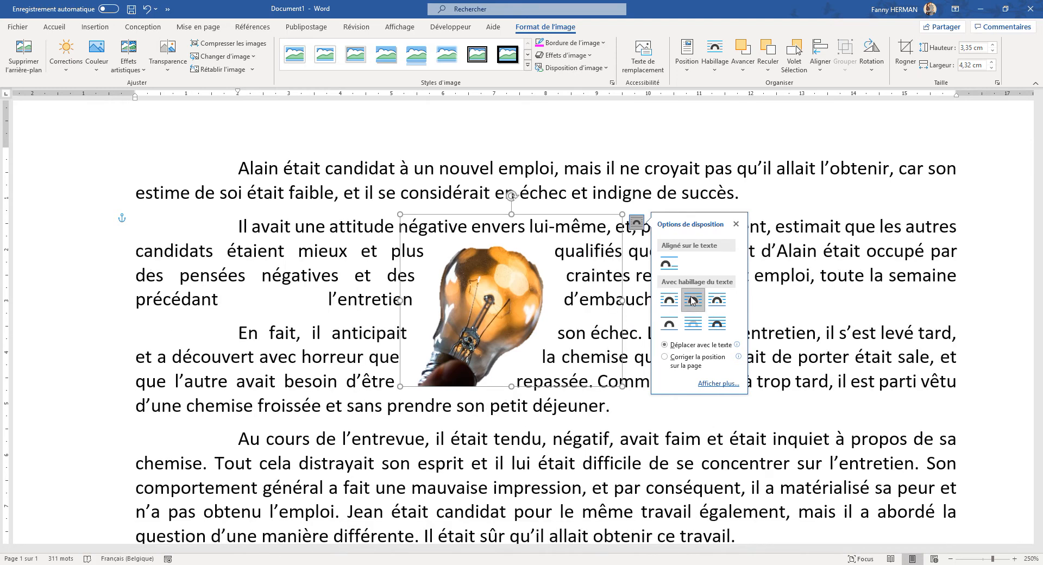
{"action": "left_click", "coordinate": [372, 368]}
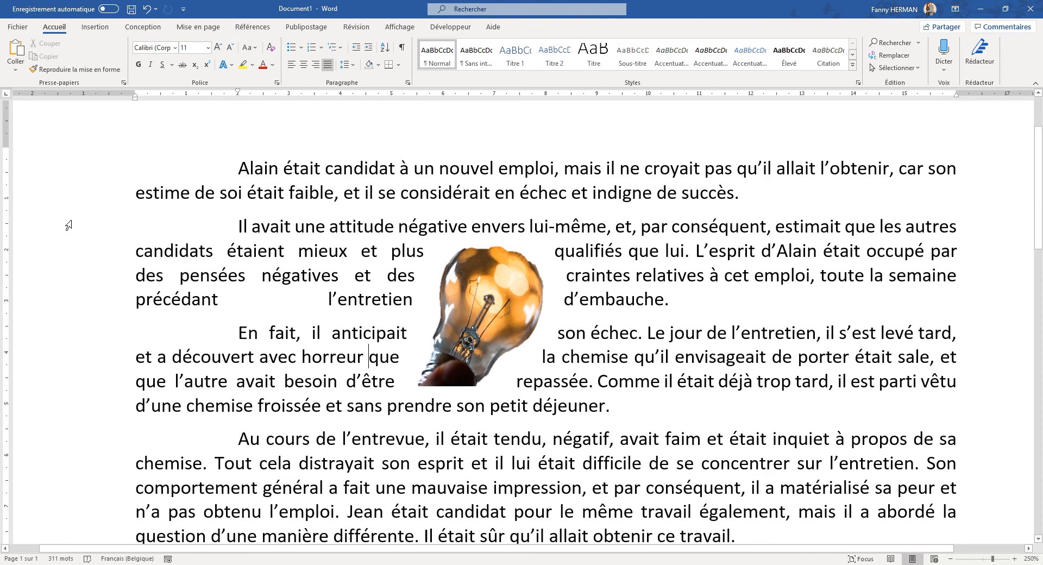
- Try left alignment on the two paragraphs around the picture and return them to justified alignment
{"action": "left_click_drag", "start_coordinate": [68, 227], "coordinate": [114, 420]}
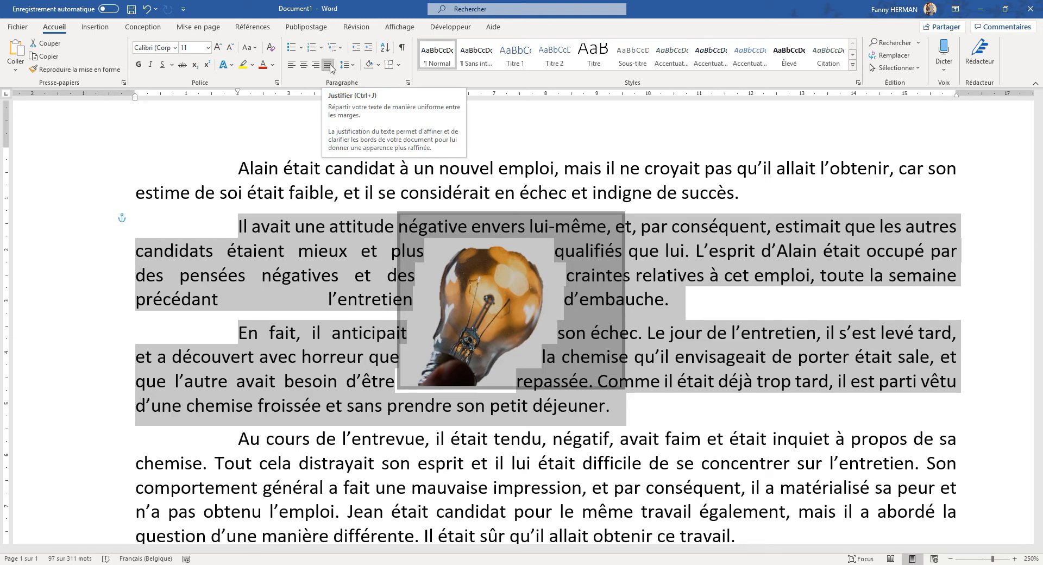
{"action": "left_click", "coordinate": [292, 68]}
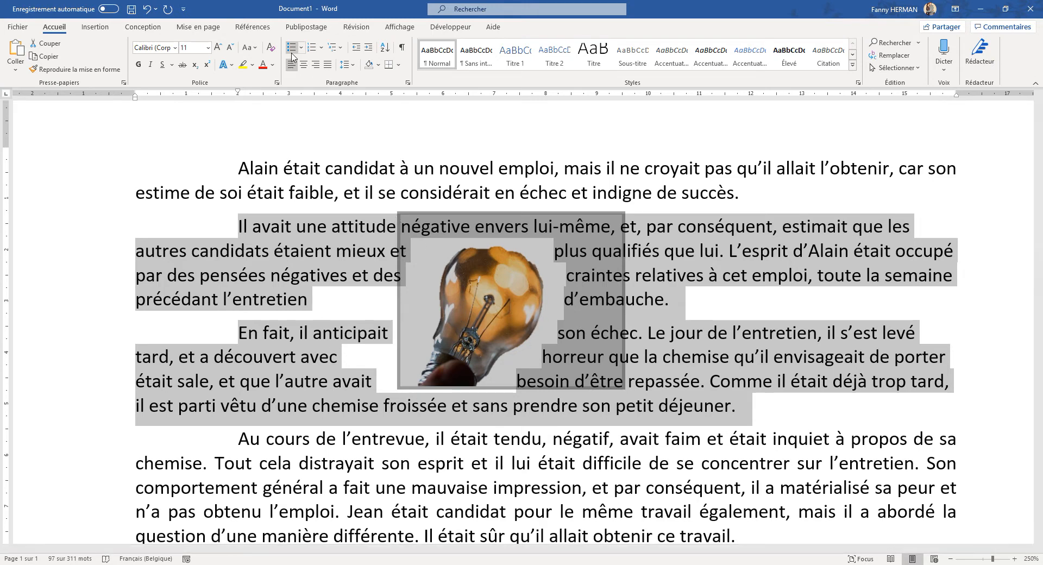
{"action": "left_click", "coordinate": [329, 66]}
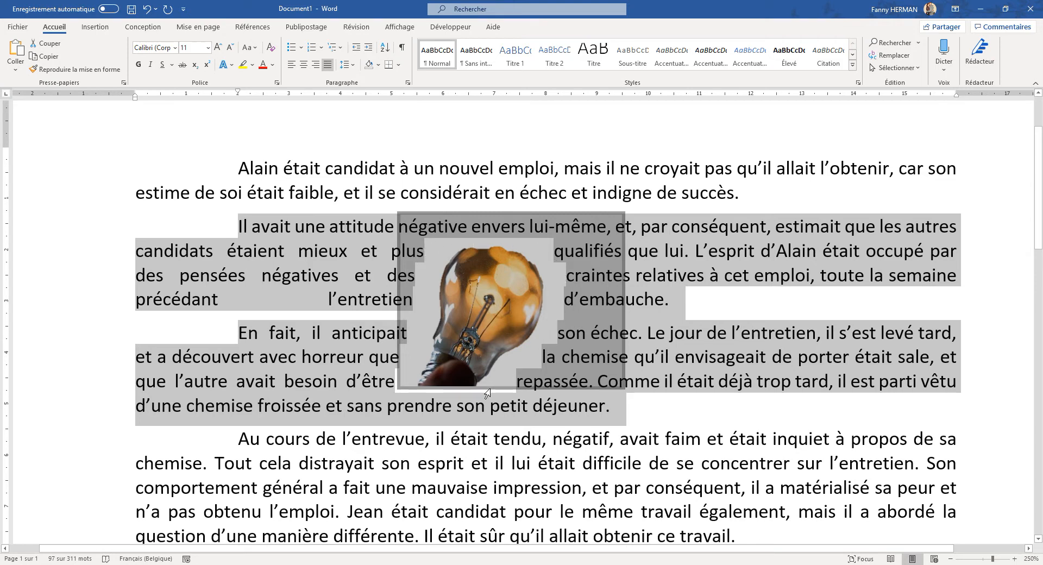
{"action": "left_click", "coordinate": [478, 407]}
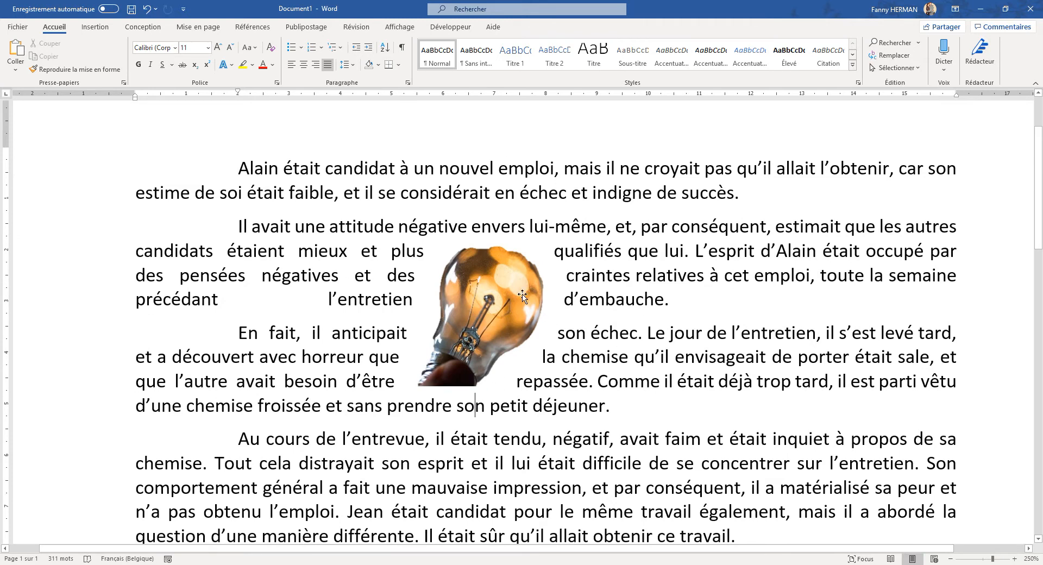
- Crop the picture to the bulb's filament mount, about 0.86 × 0.94 cm, and enlarge it proportionally to about 1.67 × 1.83 cm
{"action": "left_click", "coordinate": [477, 304]}
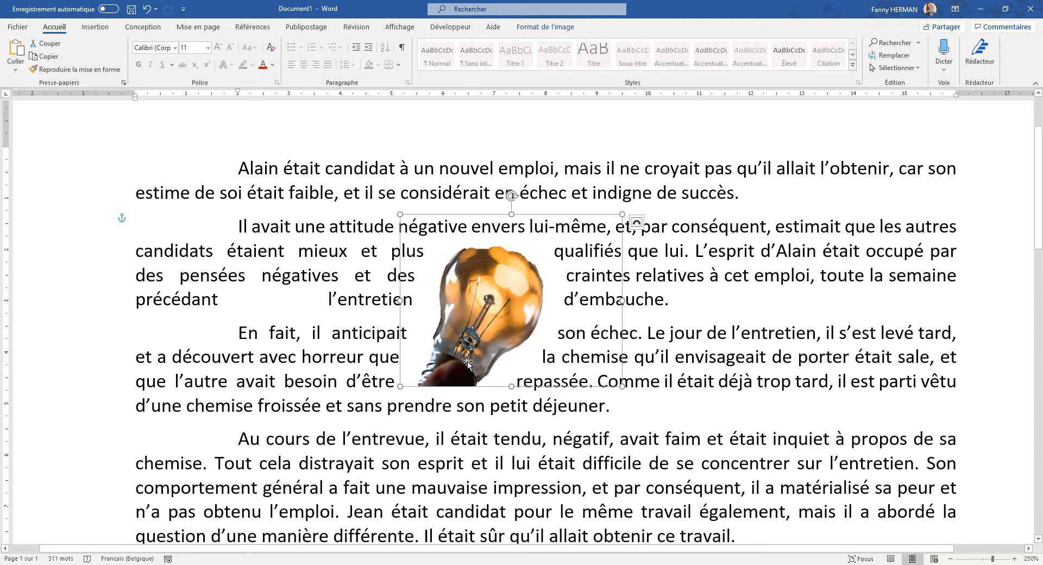
{"action": "left_click", "coordinate": [536, 31]}
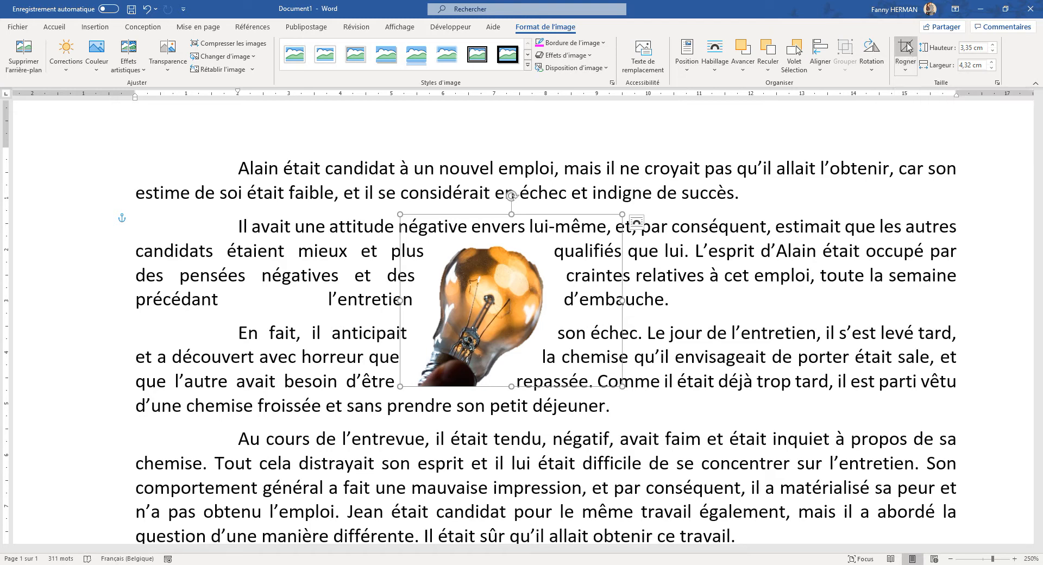
{"action": "left_click", "coordinate": [910, 48]}
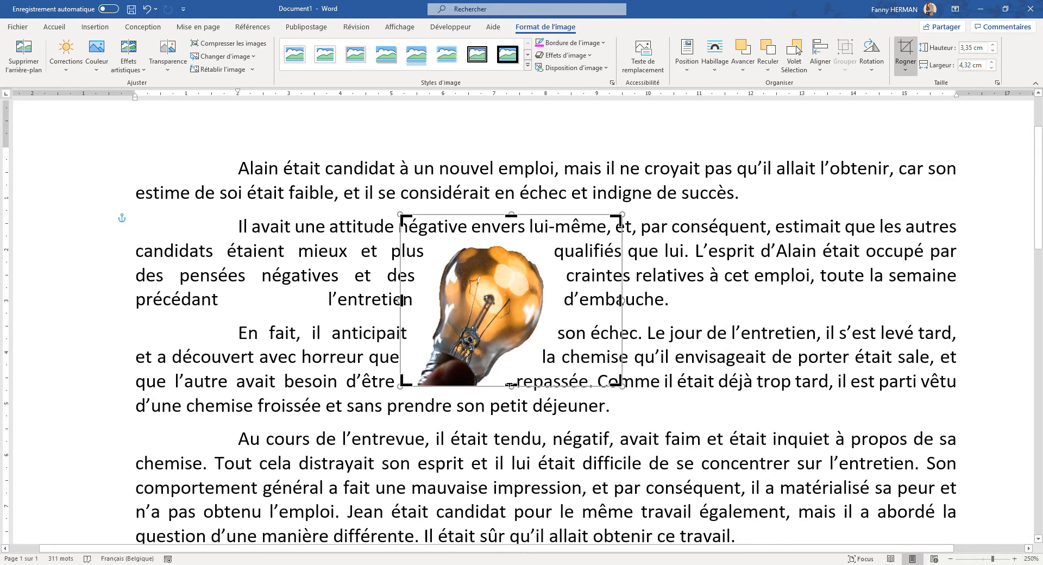
{"action": "left_click_drag", "start_coordinate": [511, 386], "coordinate": [509, 362]}
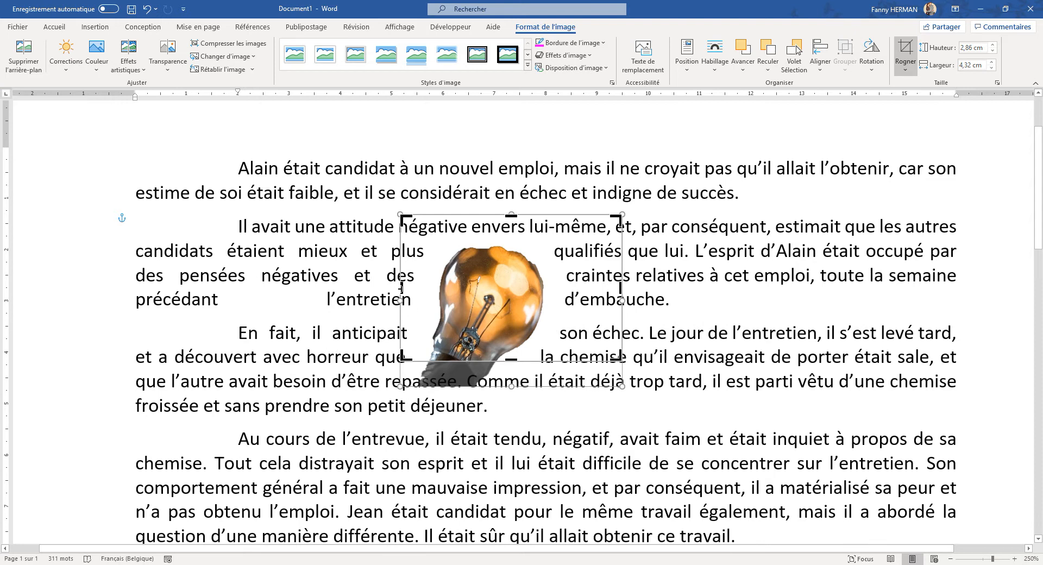
{"action": "left_click_drag", "start_coordinate": [401, 288], "coordinate": [444, 296]}
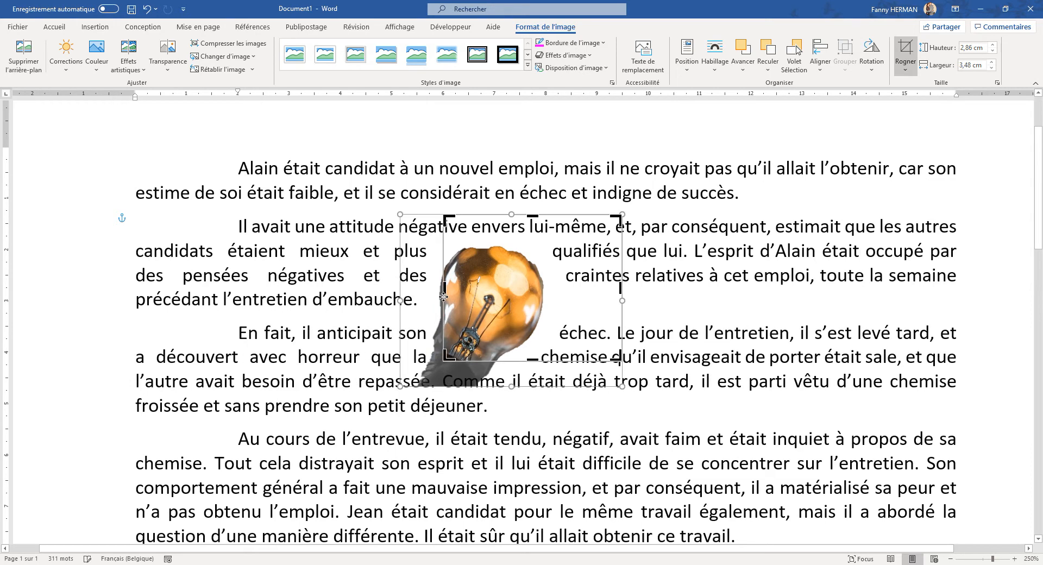
{"action": "left_click_drag", "start_coordinate": [533, 217], "coordinate": [515, 318]}
{"action": "left_click_drag", "start_coordinate": [620, 338], "coordinate": [492, 331]}
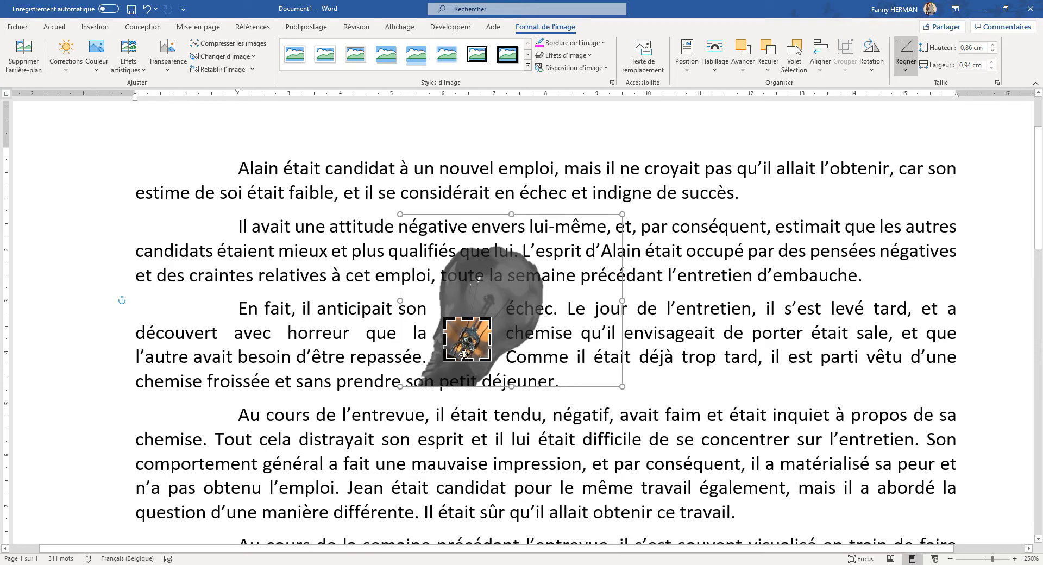
{"action": "key", "text": "Escape"}
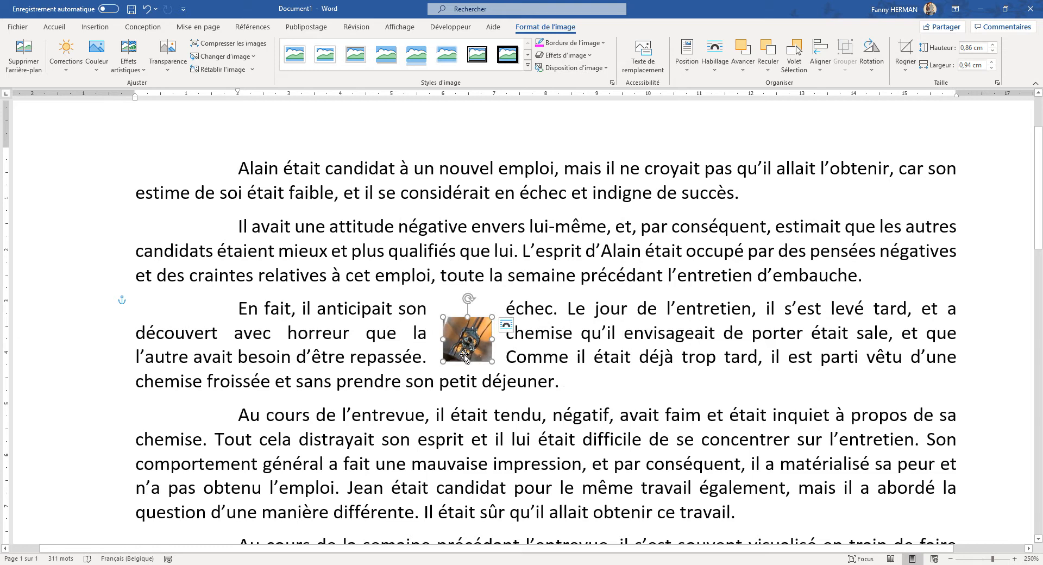
{"action": "left_click_drag", "start_coordinate": [492, 326], "coordinate": [538, 276]}
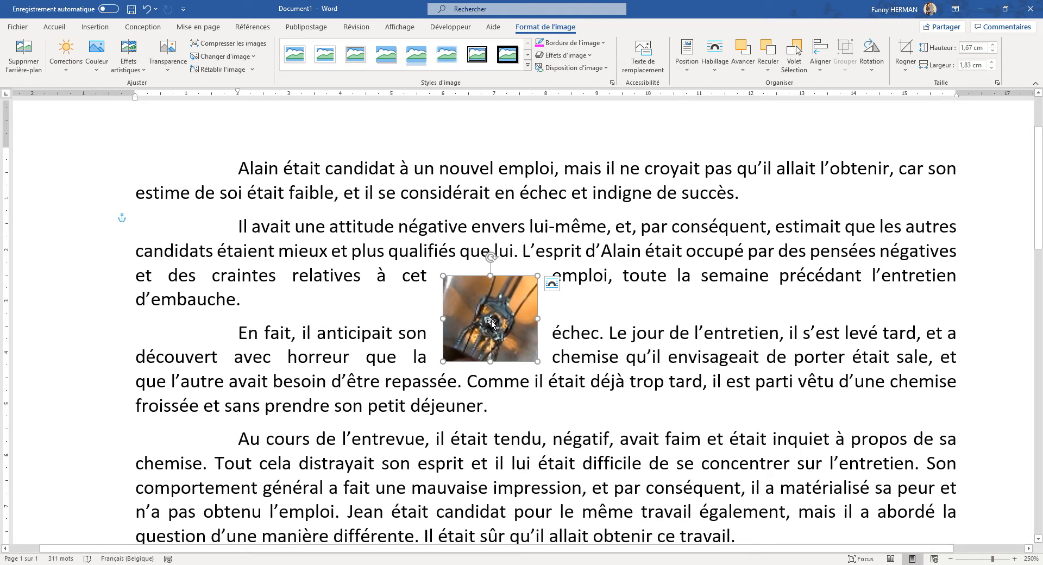
- Reset the cropped picture together with its size to the original
{"action": "left_click", "coordinate": [252, 70]}
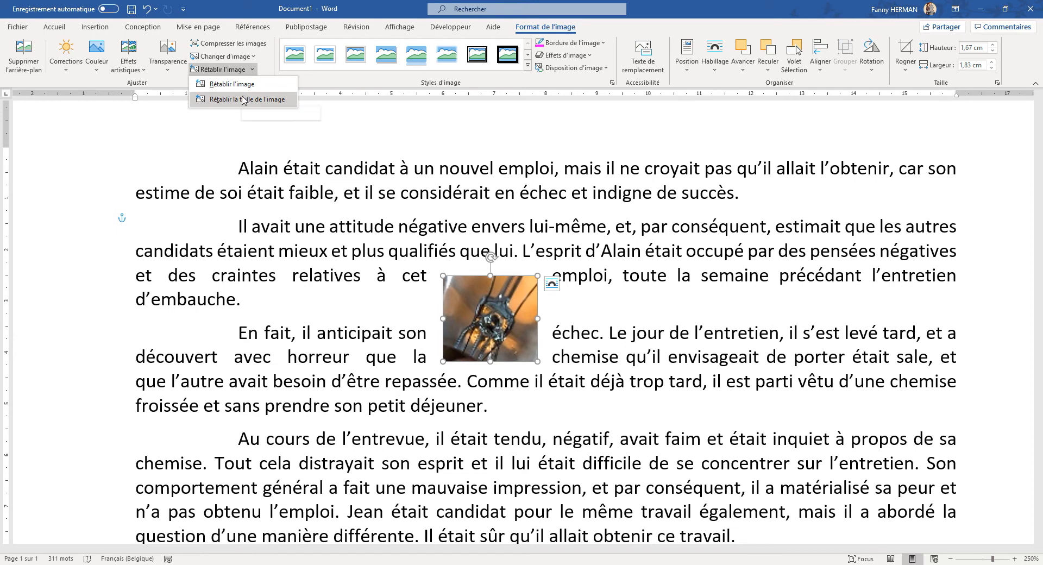
{"action": "left_click", "coordinate": [239, 87]}
{"action": "left_click", "coordinate": [253, 70]}
{"action": "left_click", "coordinate": [244, 100]}
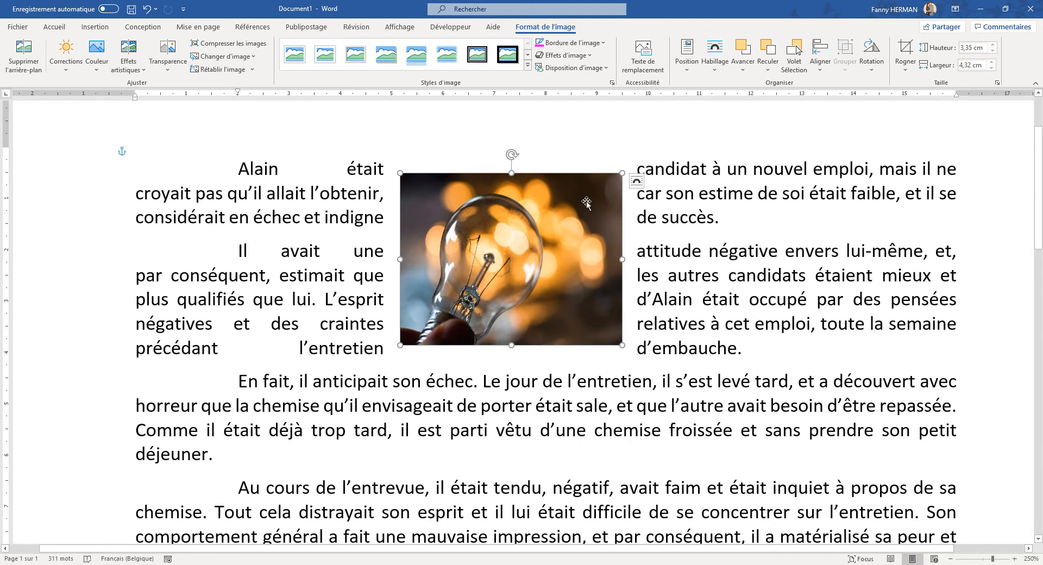
- Move the picture down beside the second and third paragraphs, and undo both the move and the picture reset
{"action": "left_click_drag", "start_coordinate": [523, 233], "coordinate": [522, 298]}
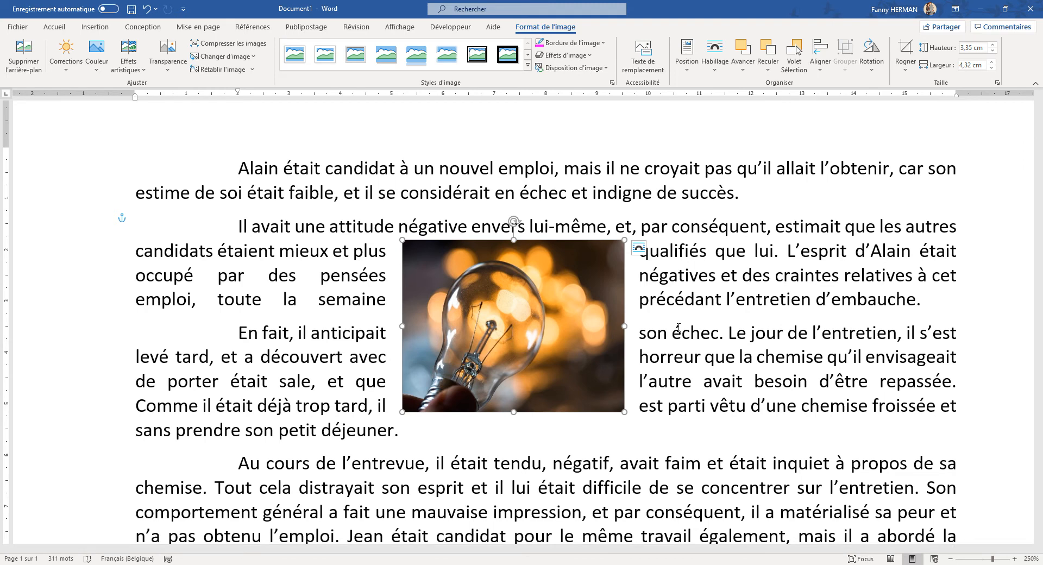
{"action": "key", "text": "ctrl+z"}
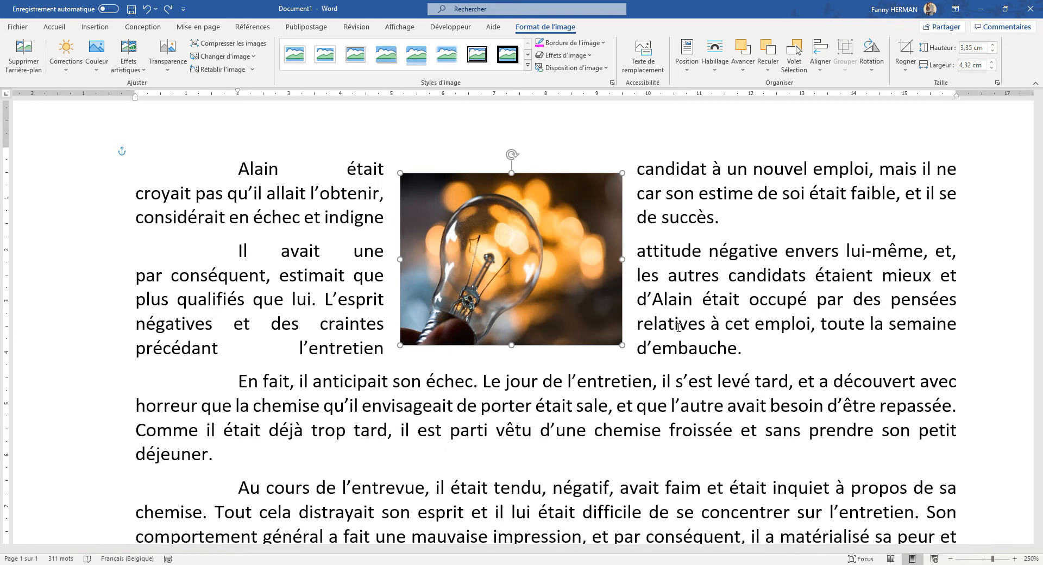
{"action": "key", "text": "ctrl+z"}
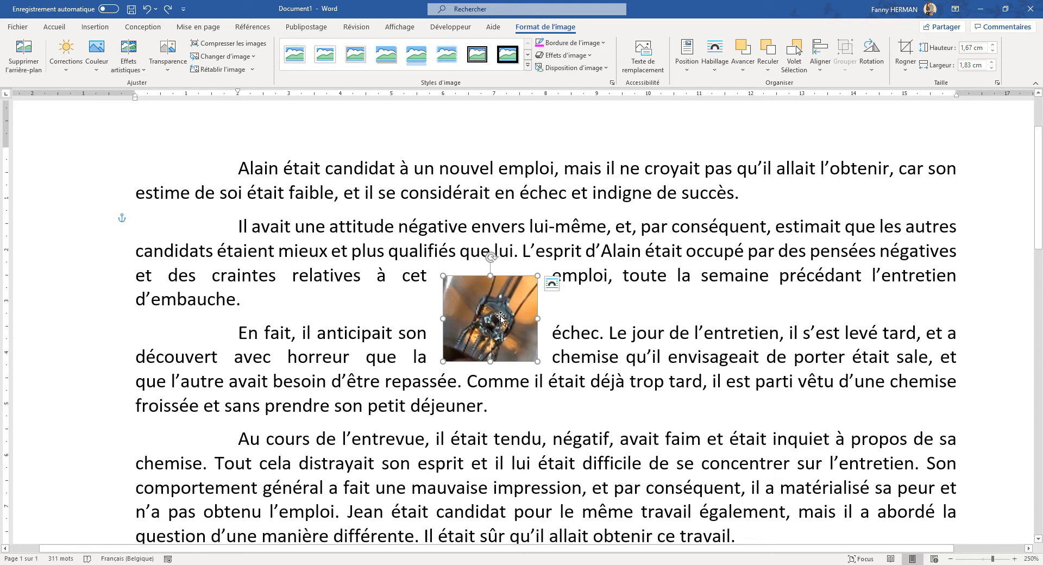
- Reset the cropped picture together with its size, and undo that reset
{"action": "left_click", "coordinate": [252, 70]}
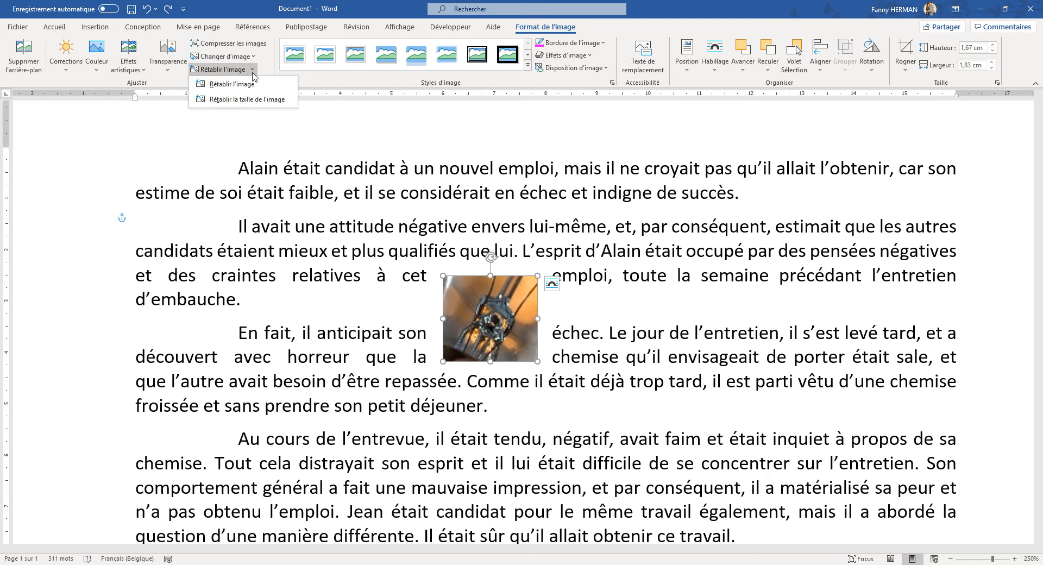
{"action": "left_click", "coordinate": [230, 100]}
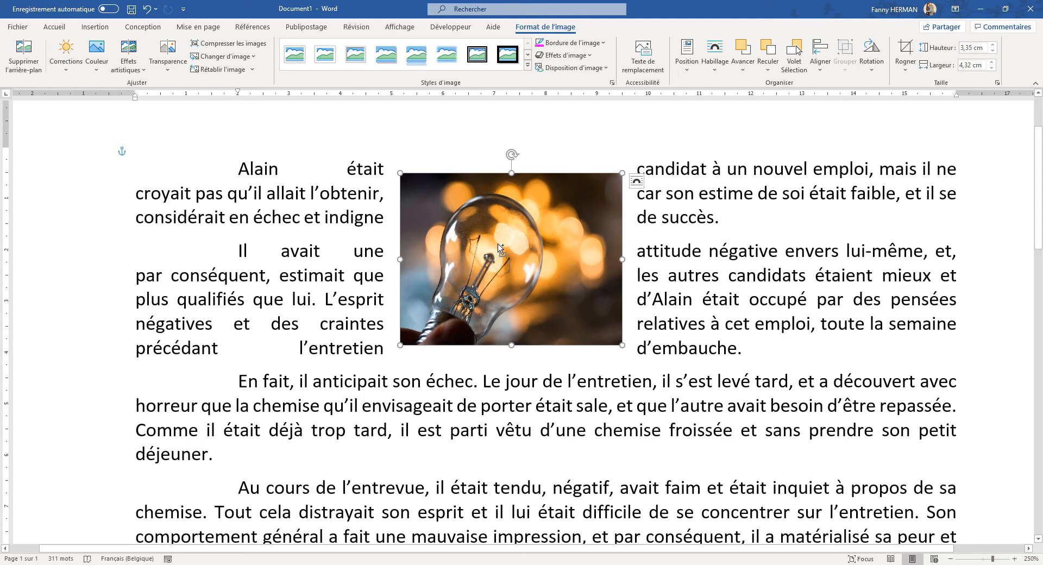
{"action": "key", "text": "ctrl+z"}
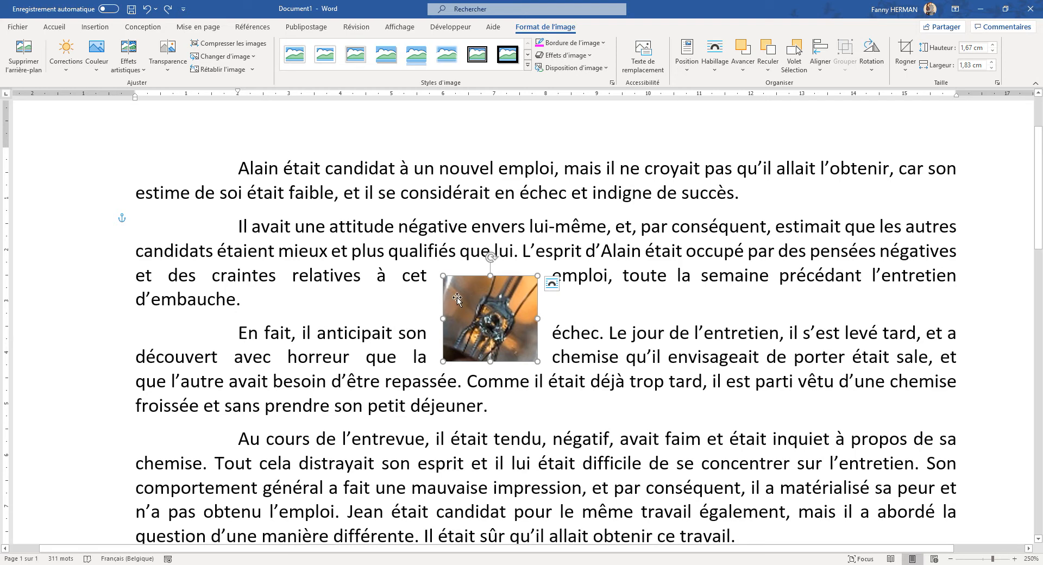
- Extend the picture's crop area upward and to the right around the bulb's filament, to about 3.42 cm high and 3 cm wide
{"action": "left_click", "coordinate": [906, 49]}
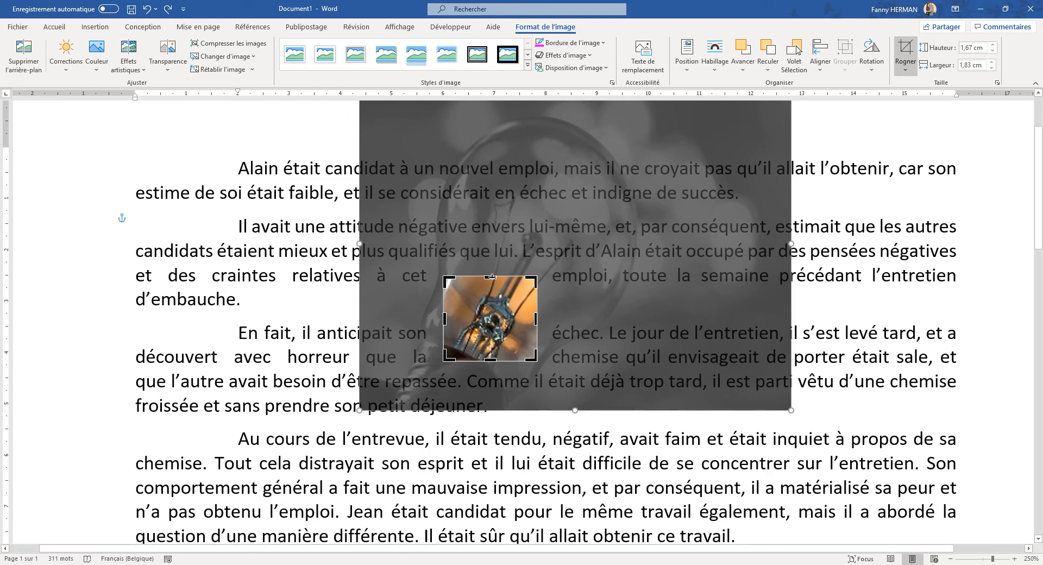
{"action": "left_click_drag", "start_coordinate": [491, 277], "coordinate": [491, 186]}
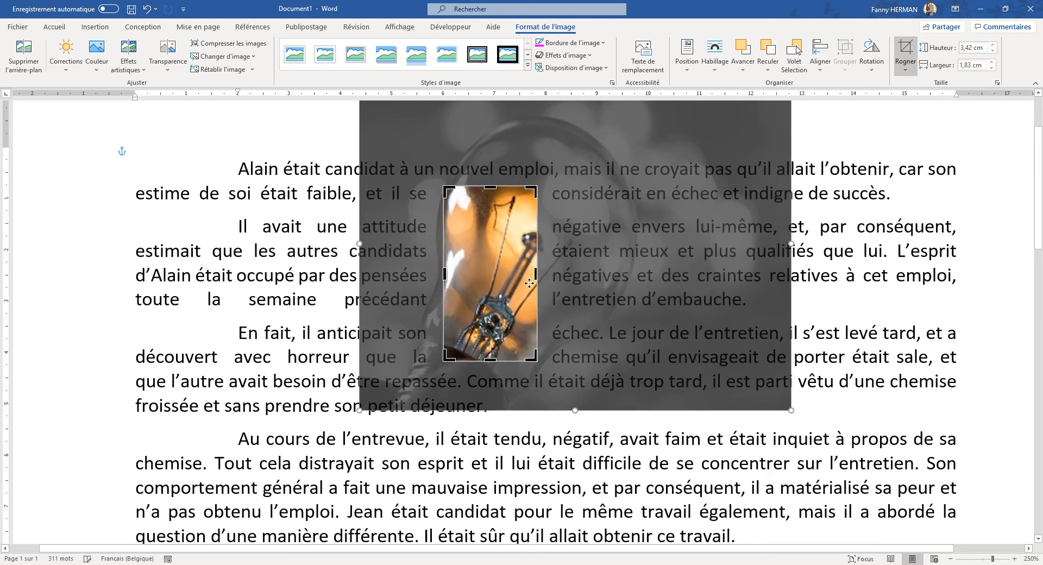
{"action": "left_click_drag", "start_coordinate": [537, 275], "coordinate": [596, 277]}
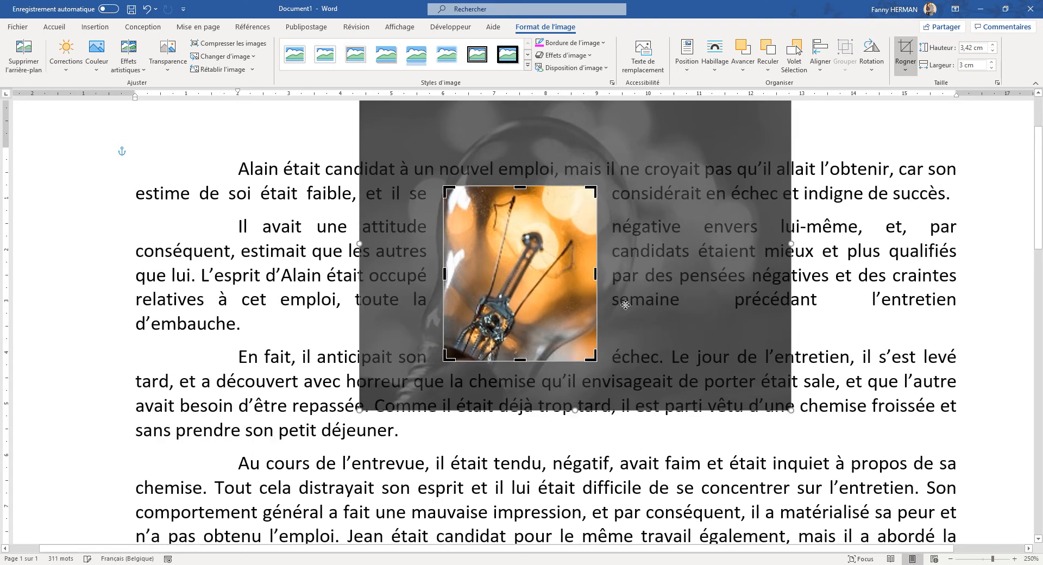